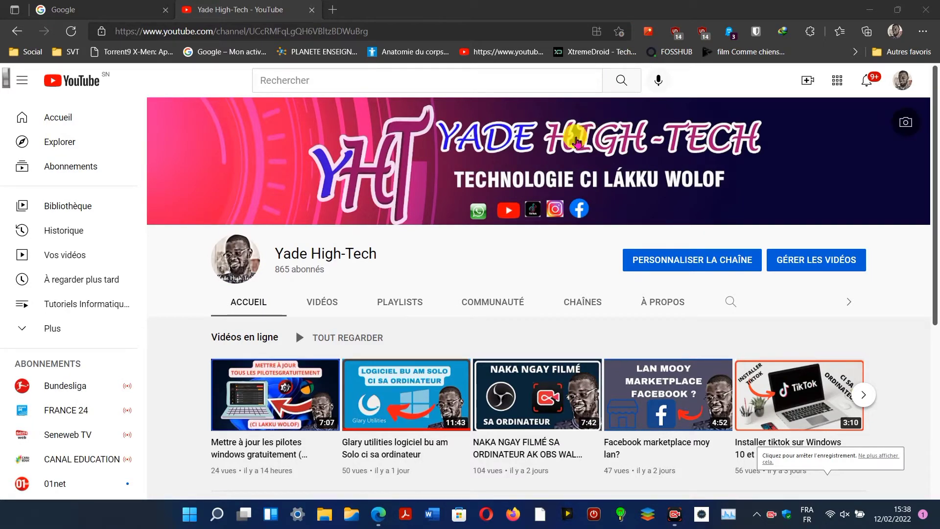
Browse the list of videos uploaded to the YouTube channel.
{"action": "scroll", "coordinate": [568, 136], "scroll_direction": "down", "scroll_amount": 1}
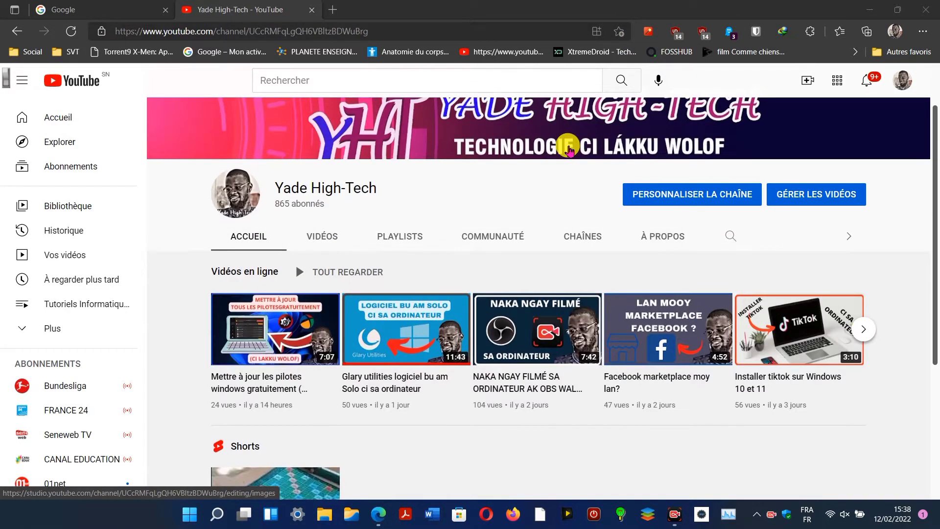
{"action": "left_click", "coordinate": [341, 237]}
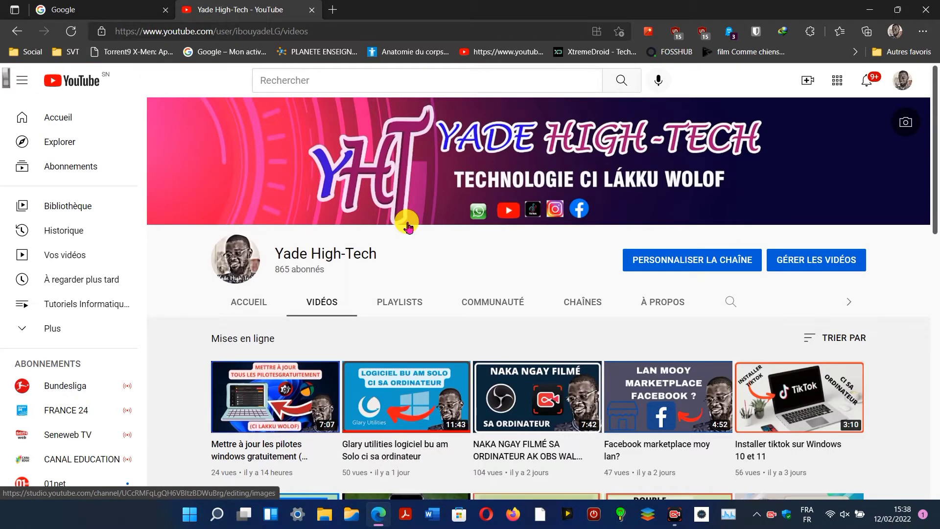
{"action": "scroll", "coordinate": [408, 227], "scroll_direction": "down", "scroll_amount": 3}
{"action": "scroll", "coordinate": [408, 228], "scroll_direction": "down", "scroll_amount": 5}
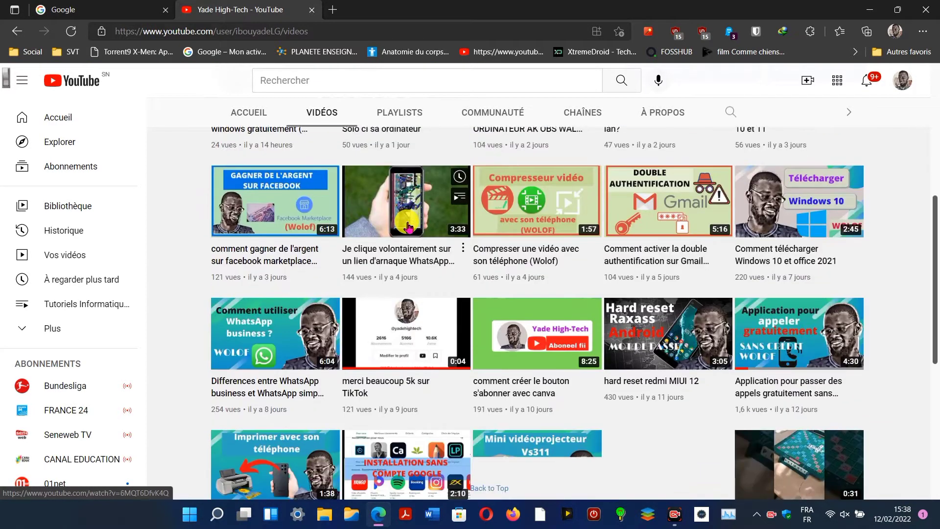
{"action": "scroll", "coordinate": [409, 227], "scroll_direction": "up", "scroll_amount": 8}
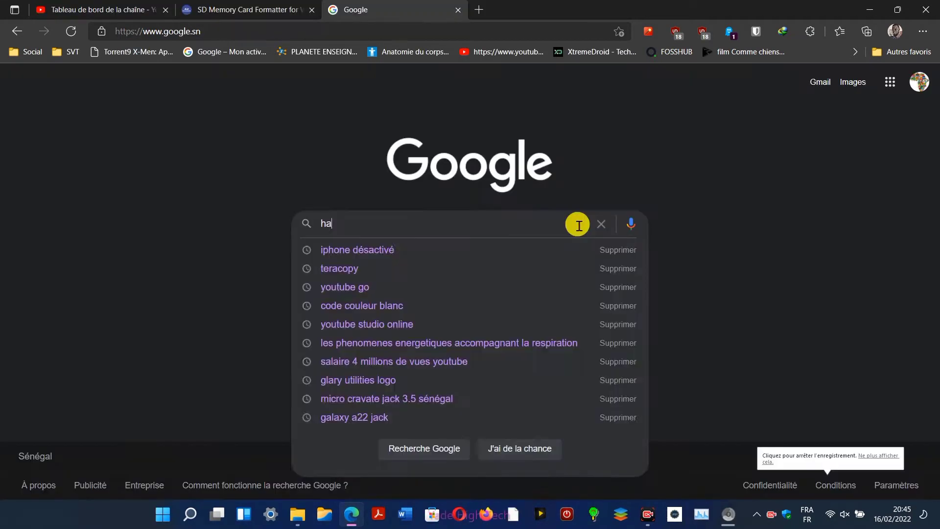
Search Google for "handbrake" and open the official handbrake.fr website.
{"action": "type", "text": "handbrak"}
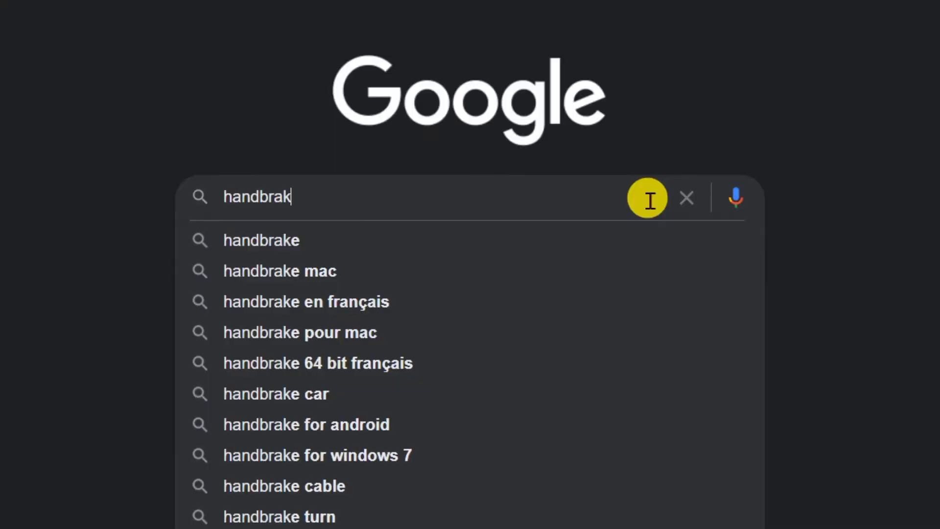
{"action": "type", "text": "e"}
{"action": "key", "text": "Return"}
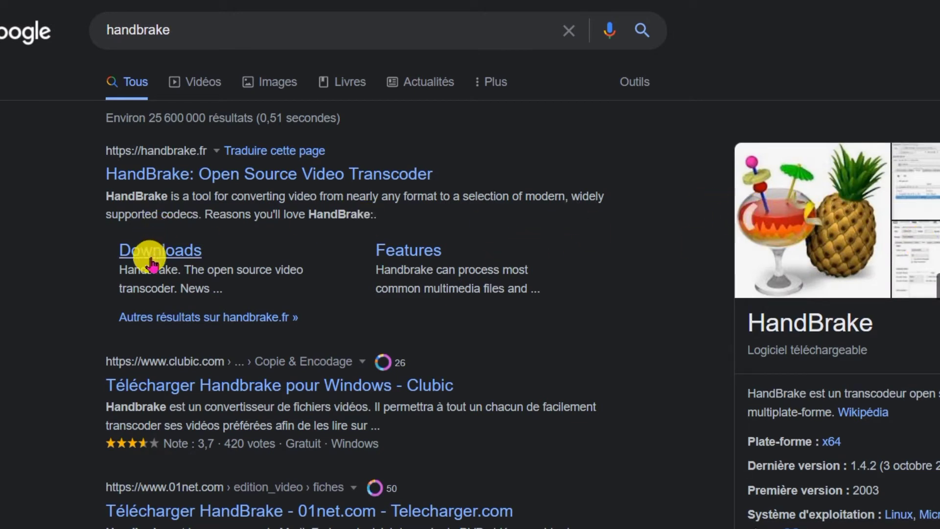
{"action": "left_click", "coordinate": [155, 169]}
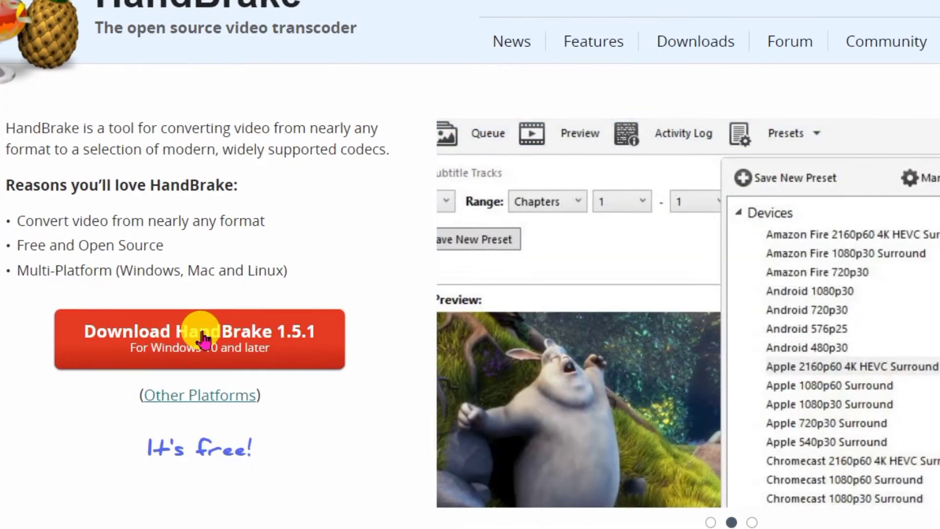
Download the HandBrake 1.5.1 installer for Windows 10 and later, keeping the Programmes category in the download manager.
{"action": "scroll", "coordinate": [563, 295], "scroll_direction": "up", "scroll_amount": 1}
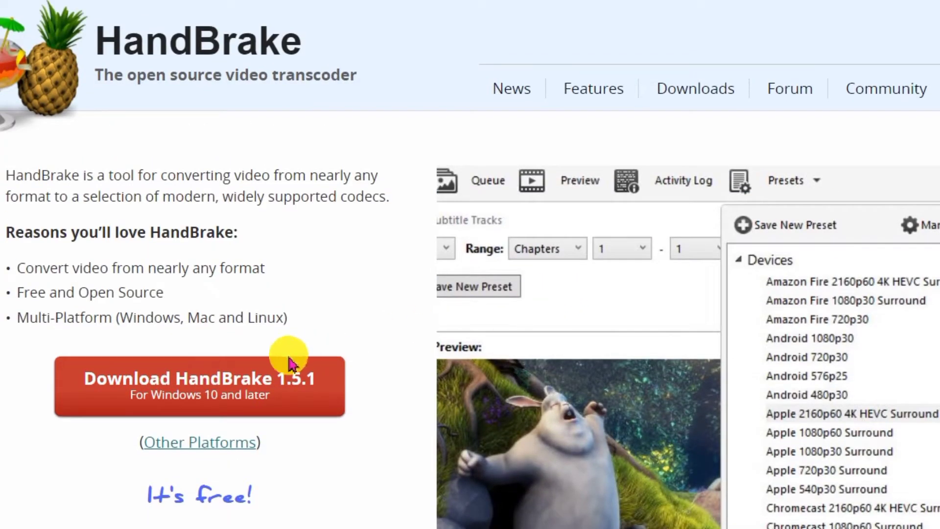
{"action": "left_click", "coordinate": [210, 378]}
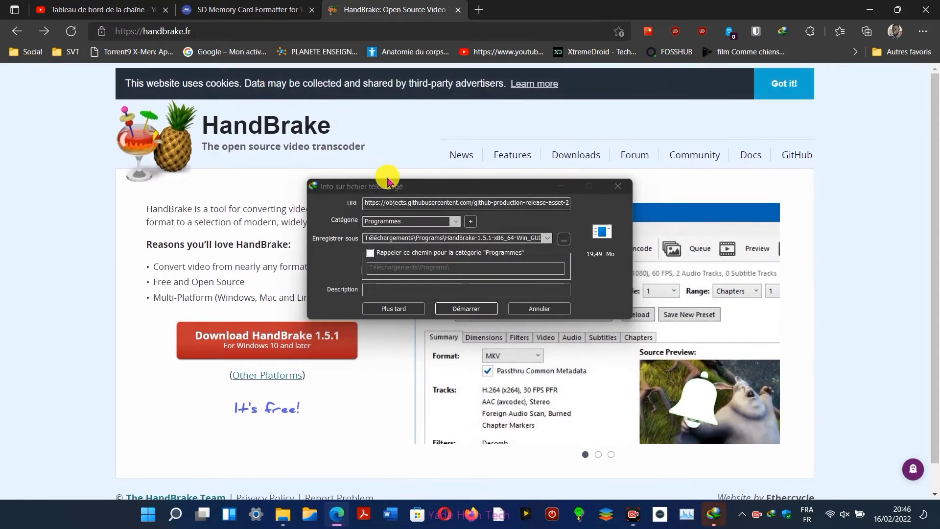
{"action": "left_click_drag", "start_coordinate": [394, 185], "coordinate": [553, 185]}
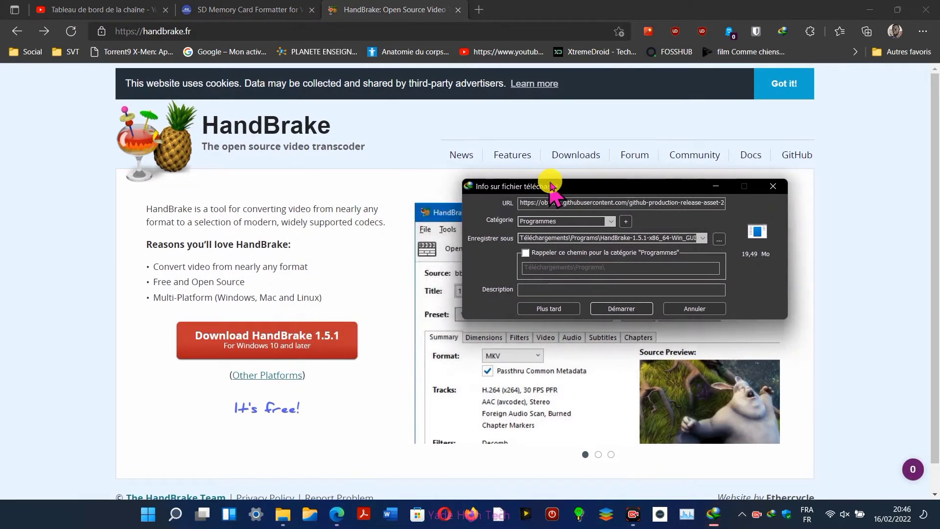
{"action": "left_click", "coordinate": [615, 310]}
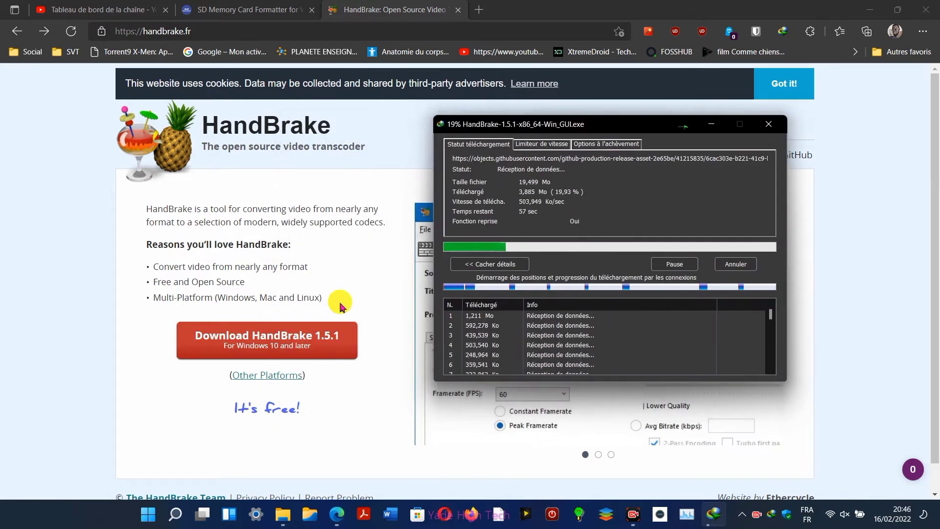
Clear the desktop of the browser window and icons, and check the HandBrake 1.3.3 installer in canva\Nouveau dossier.
{"action": "left_click", "coordinate": [870, 10]}
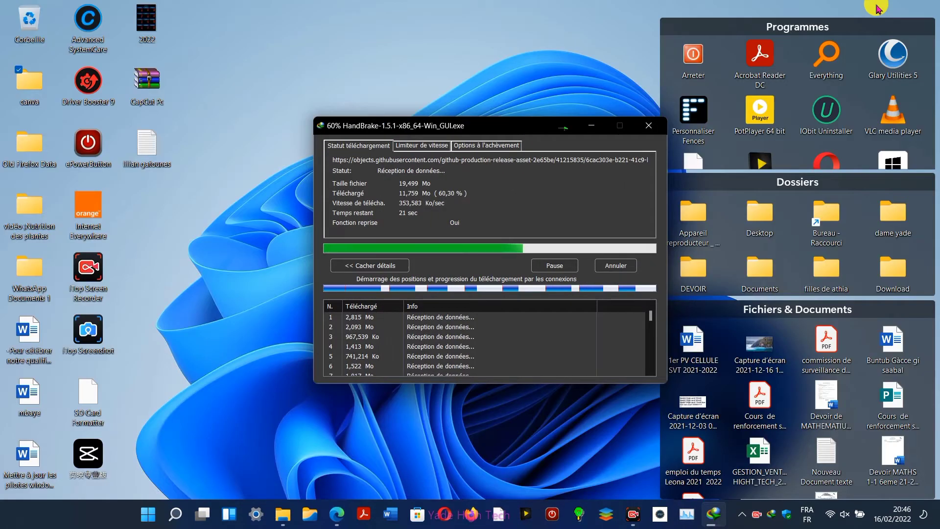
{"action": "double_click", "coordinate": [580, 56]}
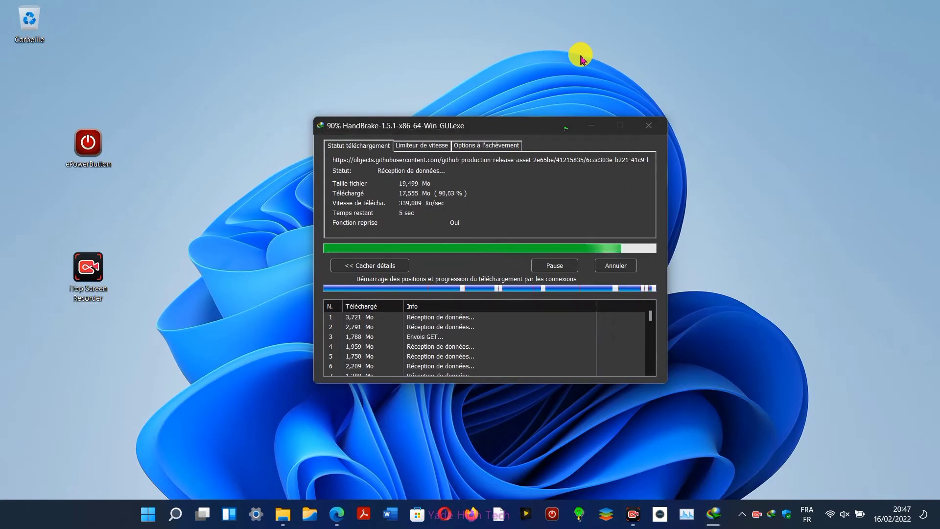
{"action": "left_click", "coordinate": [284, 518]}
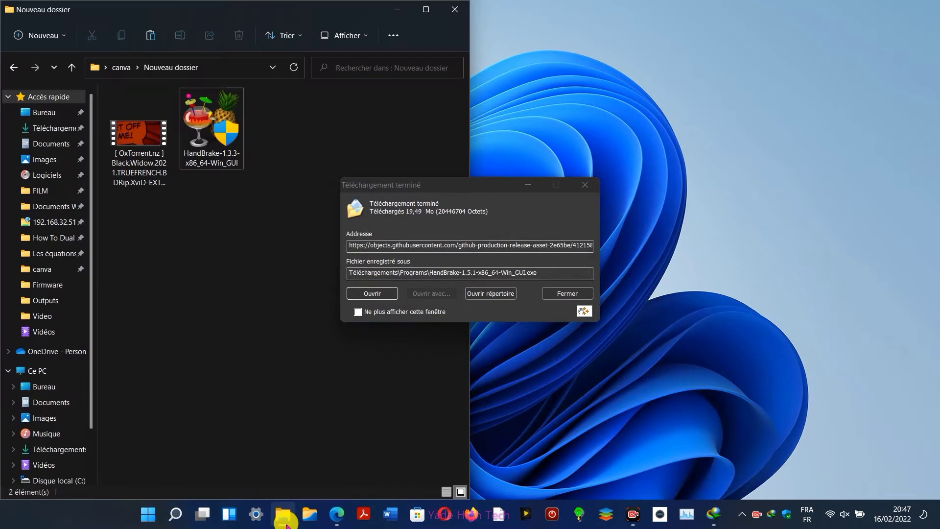
{"action": "left_click", "coordinate": [215, 139]}
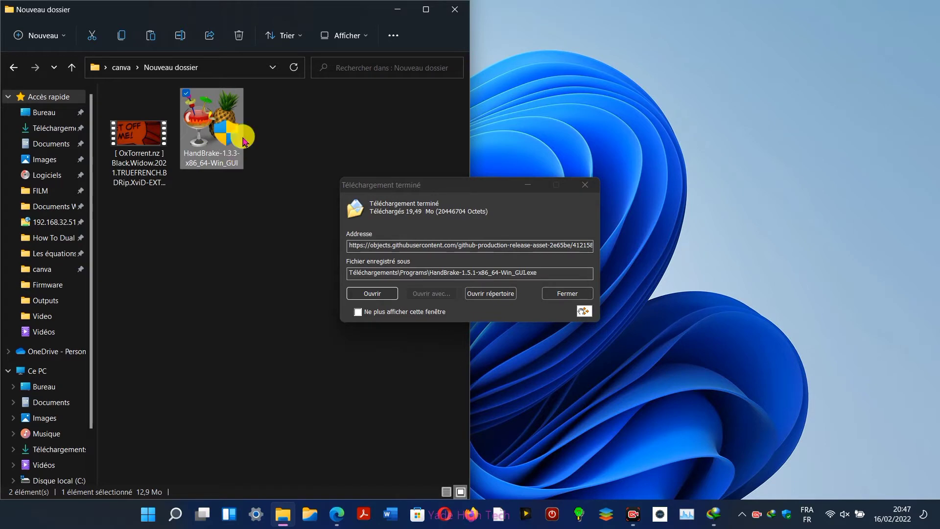
{"action": "left_click", "coordinate": [397, 10]}
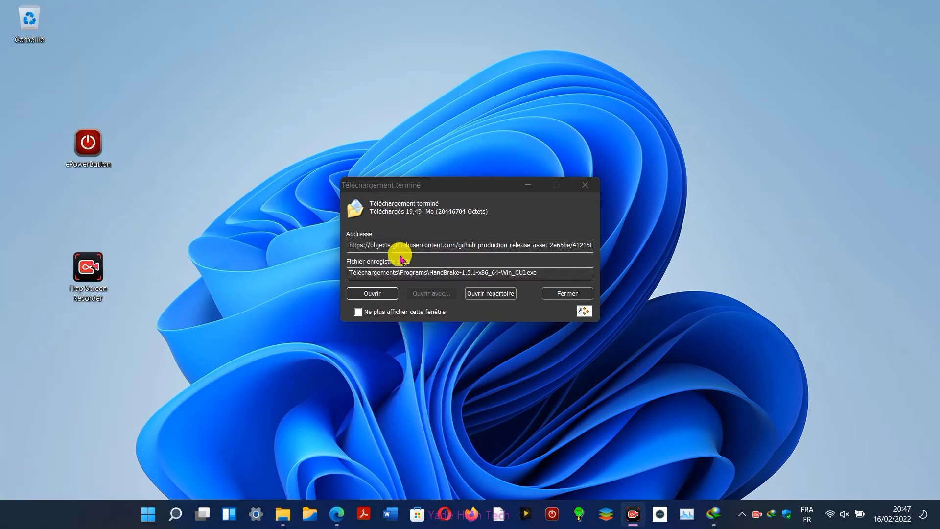
Install HandBrake 1.5.1 from the finished download, with a desktop shortcut for all users.
{"action": "left_click", "coordinate": [385, 294]}
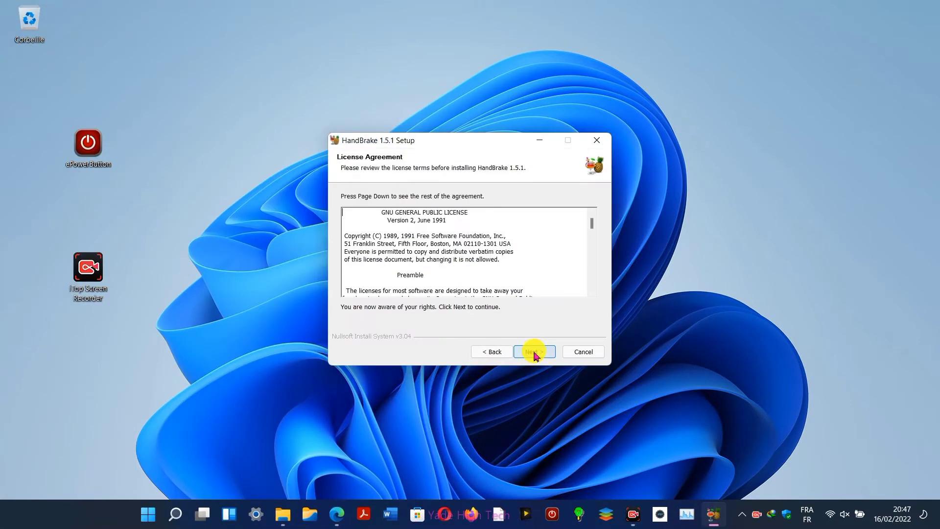
{"action": "scroll", "coordinate": [524, 268], "scroll_direction": "down", "scroll_amount": 2}
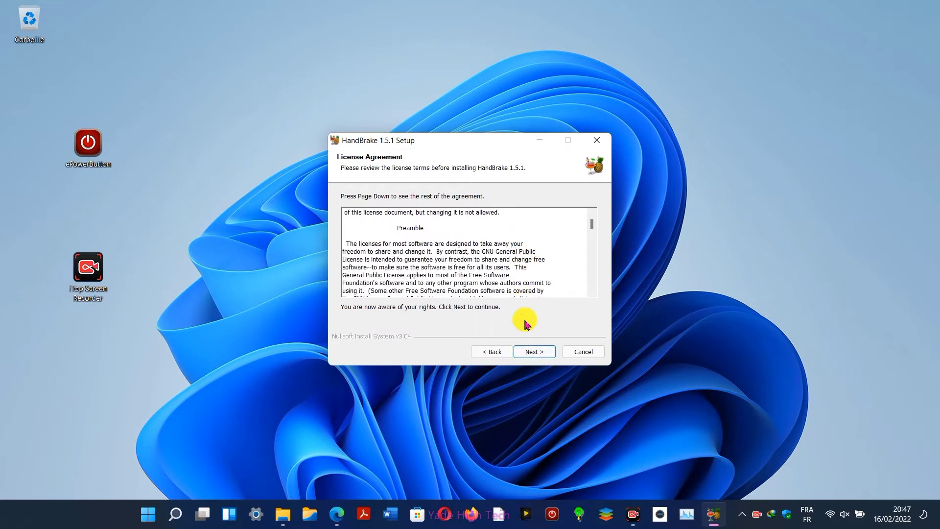
{"action": "left_click", "coordinate": [528, 353]}
{"action": "left_click", "coordinate": [528, 353]}
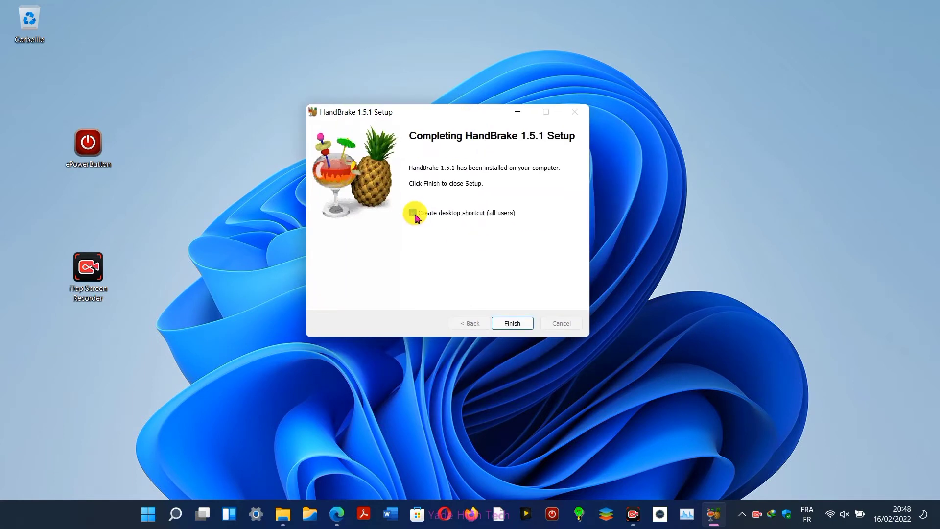
{"action": "left_click", "coordinate": [414, 215]}
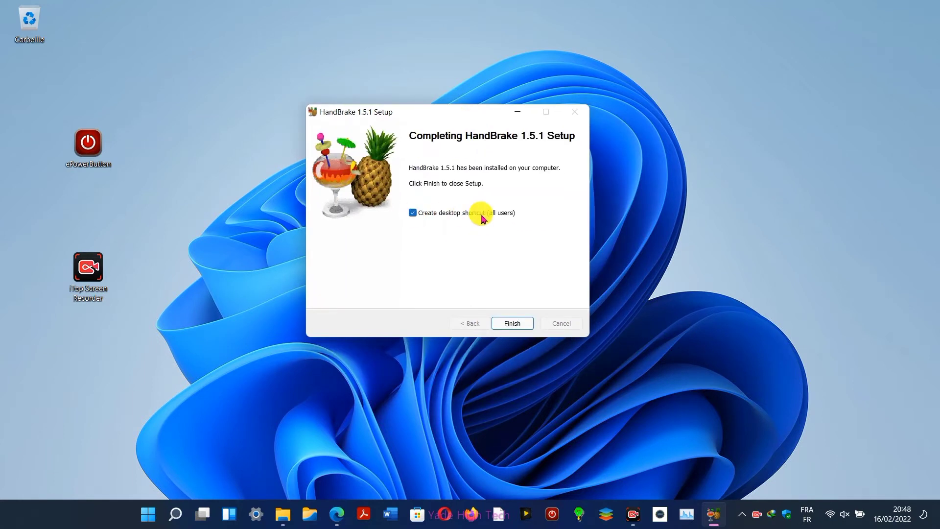
{"action": "left_click", "coordinate": [512, 323]}
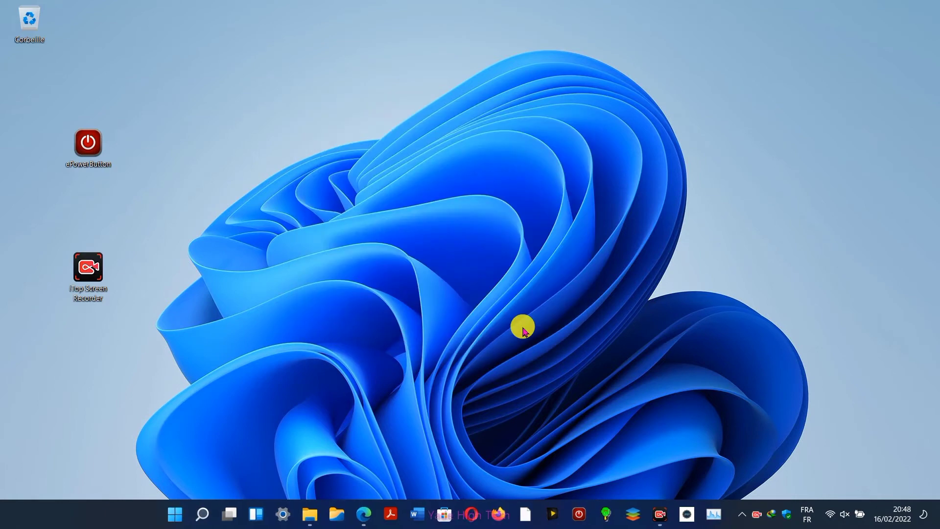
Try to launch HandBrake and view the .NET 6.0 Runtime download page it requires.
{"action": "left_click", "coordinate": [175, 520]}
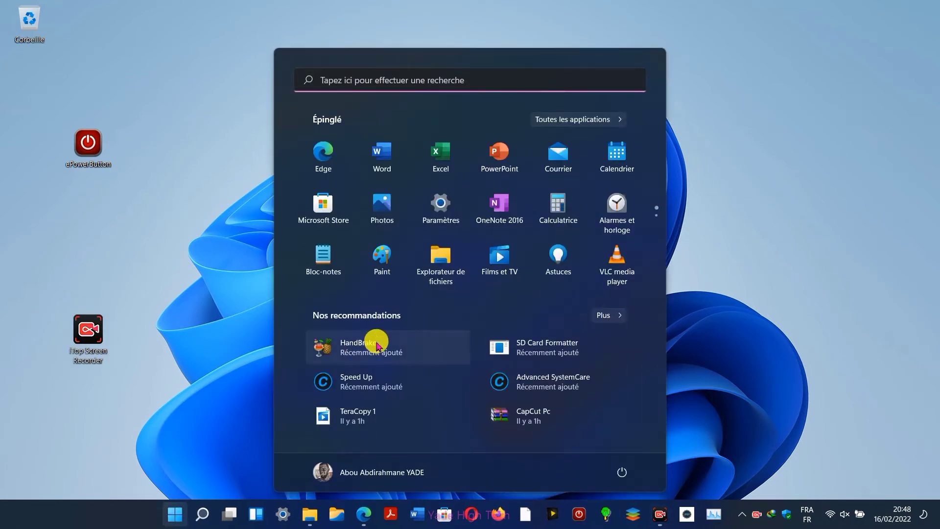
{"action": "left_click", "coordinate": [357, 347]}
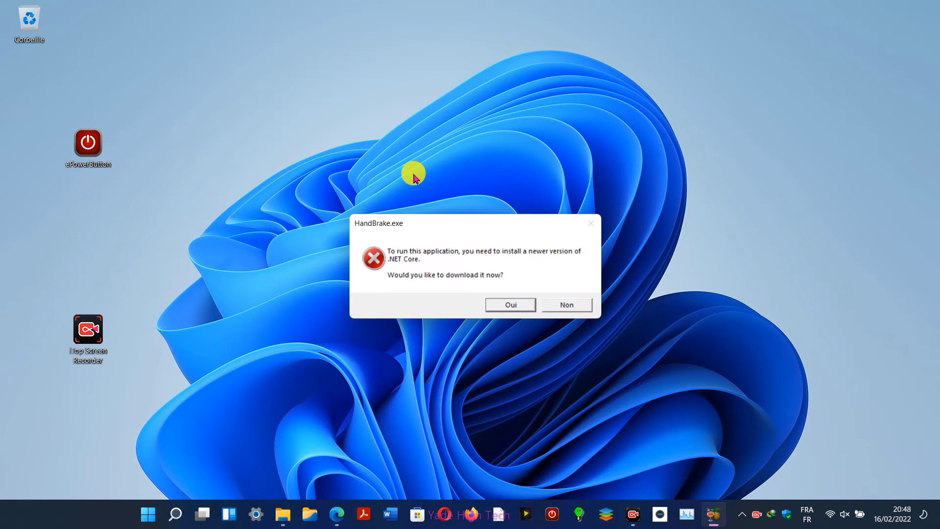
{"action": "left_click", "coordinate": [510, 305]}
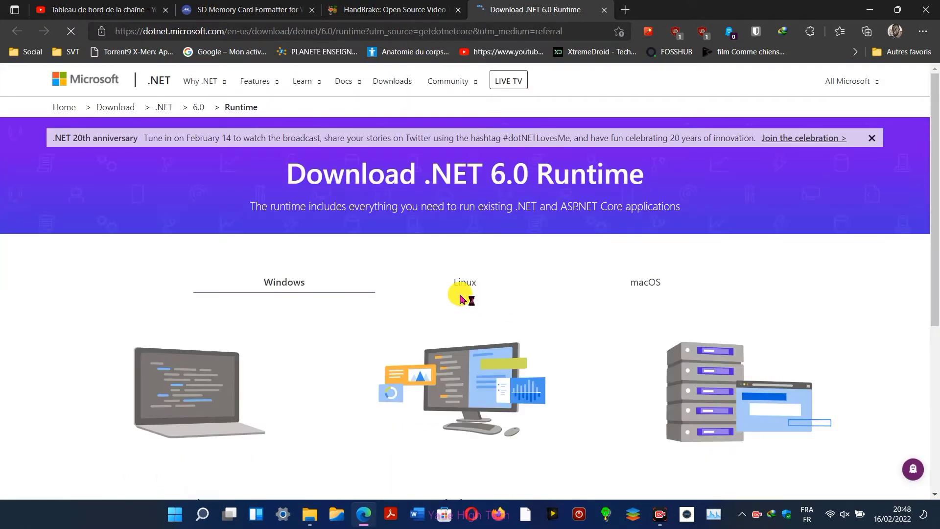
{"action": "scroll", "coordinate": [482, 304], "scroll_direction": "down", "scroll_amount": 4}
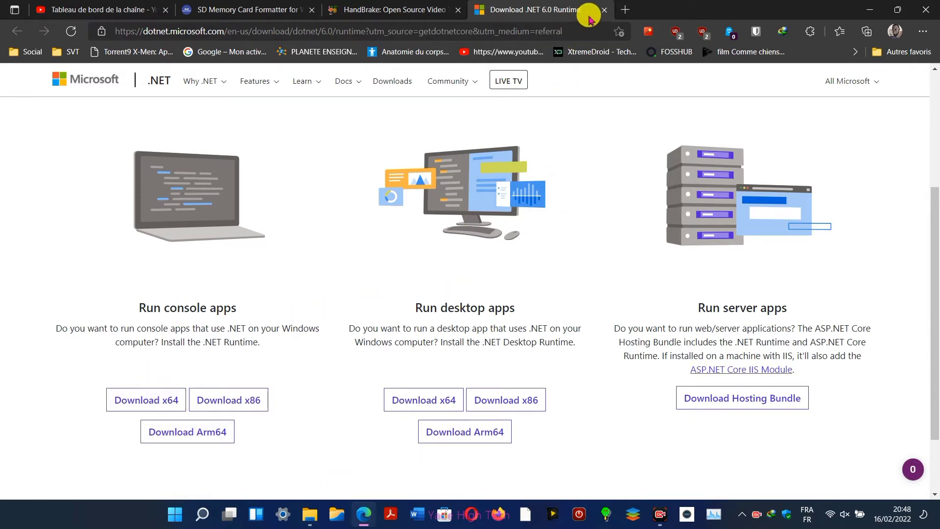
{"action": "left_click", "coordinate": [869, 9]}
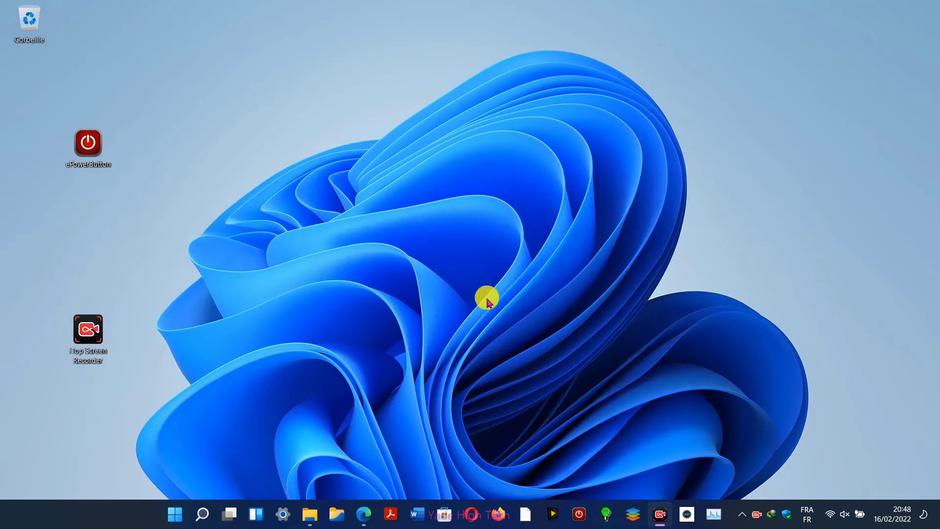
Run the HandBrake-1.3.3-x86_64-Win_GUI installer from the Nouveau dossier folder.
{"action": "left_click", "coordinate": [310, 513]}
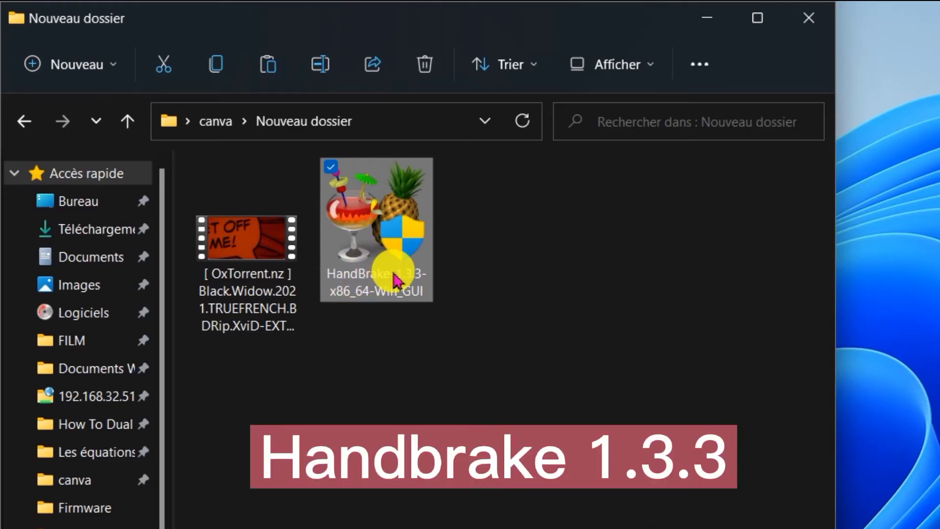
{"action": "left_click", "coordinate": [391, 272]}
{"action": "left_click", "coordinate": [394, 274]}
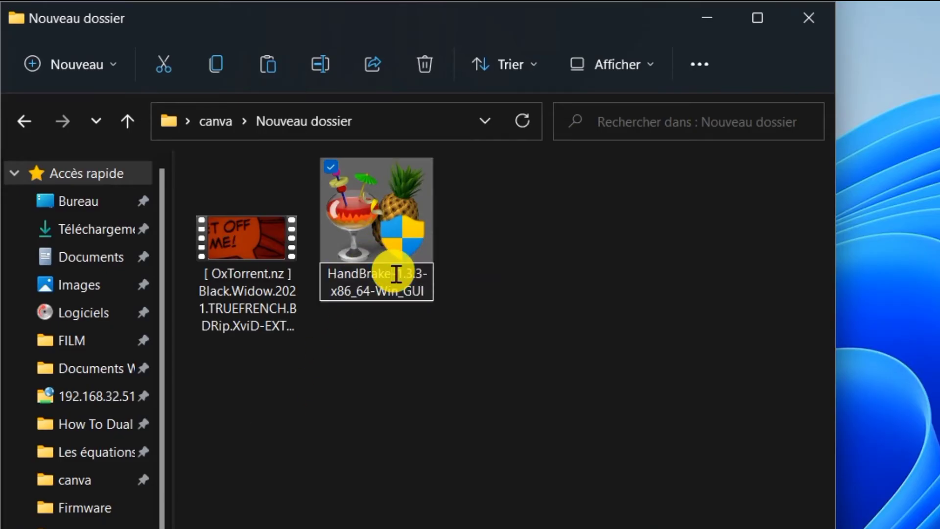
{"action": "left_click", "coordinate": [472, 284]}
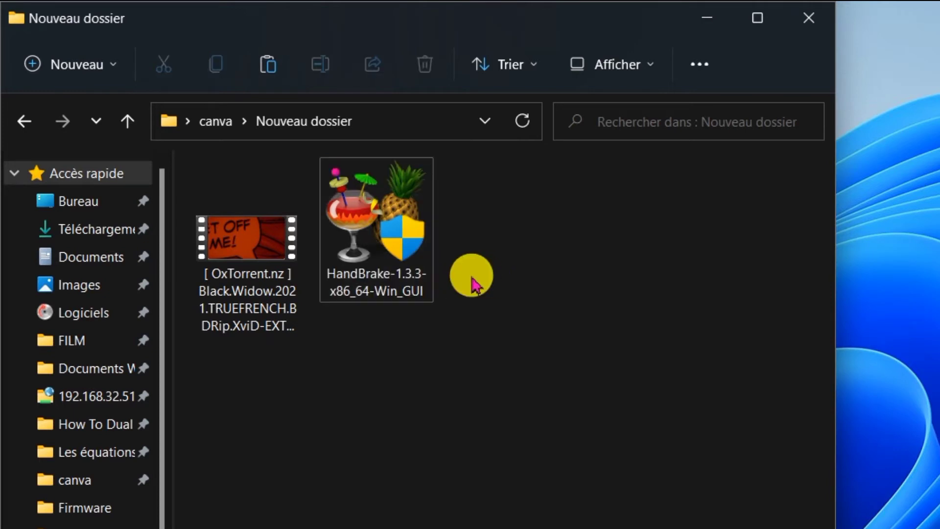
{"action": "left_click", "coordinate": [395, 242]}
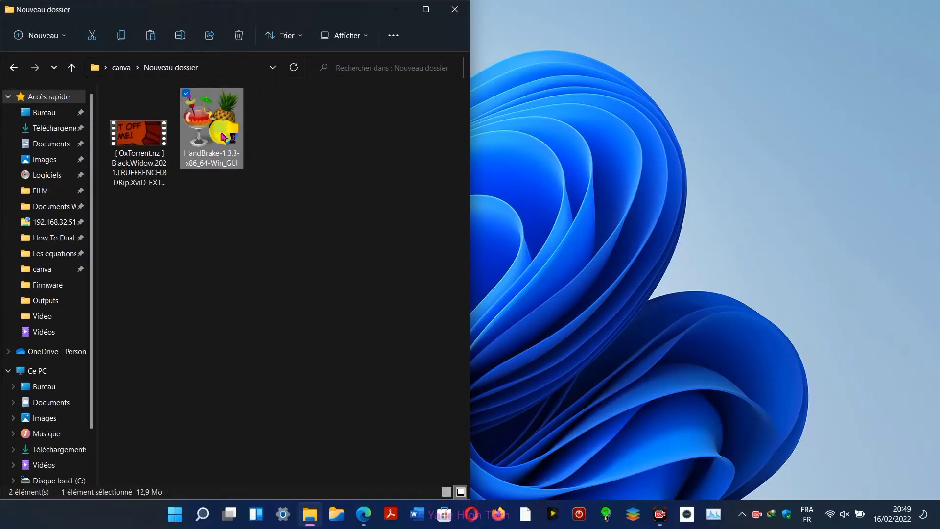
{"action": "double_click", "coordinate": [222, 136]}
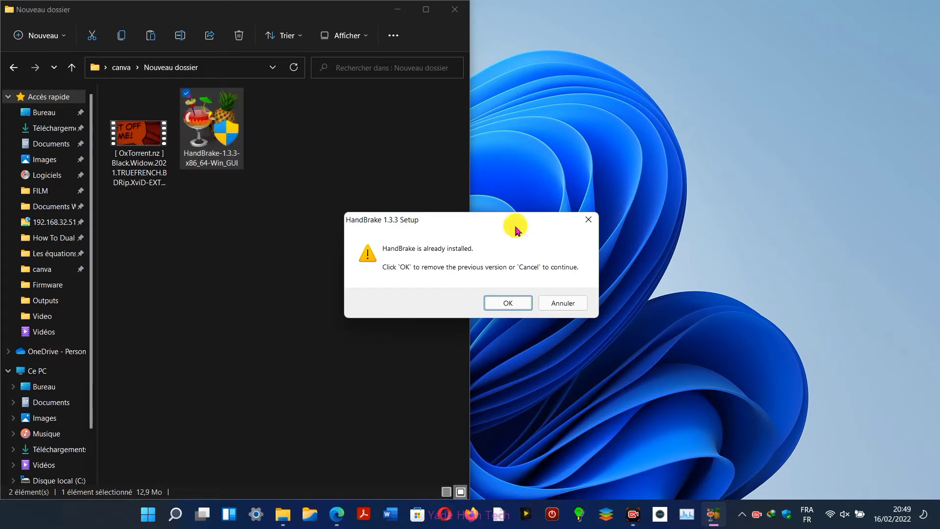
Agree to remove the previously installed HandBrake 1.5.1 and all of its components.
{"action": "left_click", "coordinate": [504, 308]}
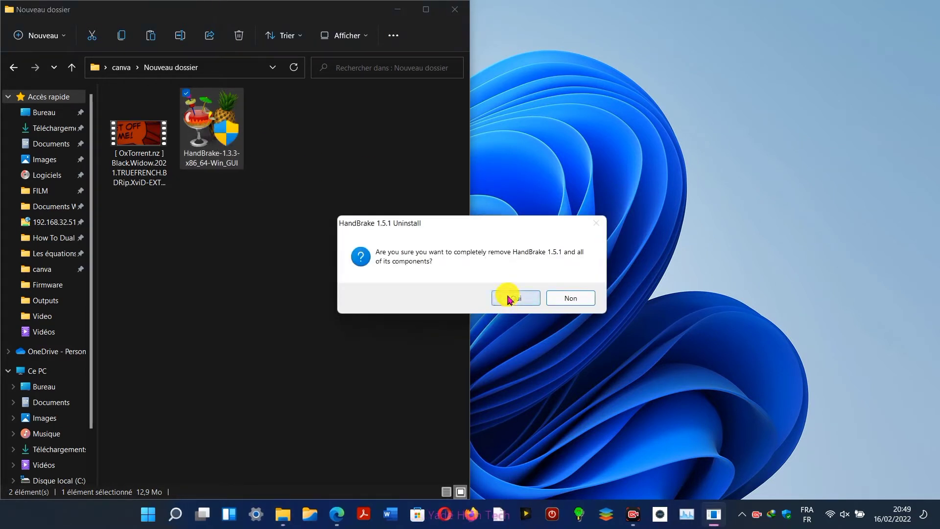
{"action": "left_click", "coordinate": [509, 299]}
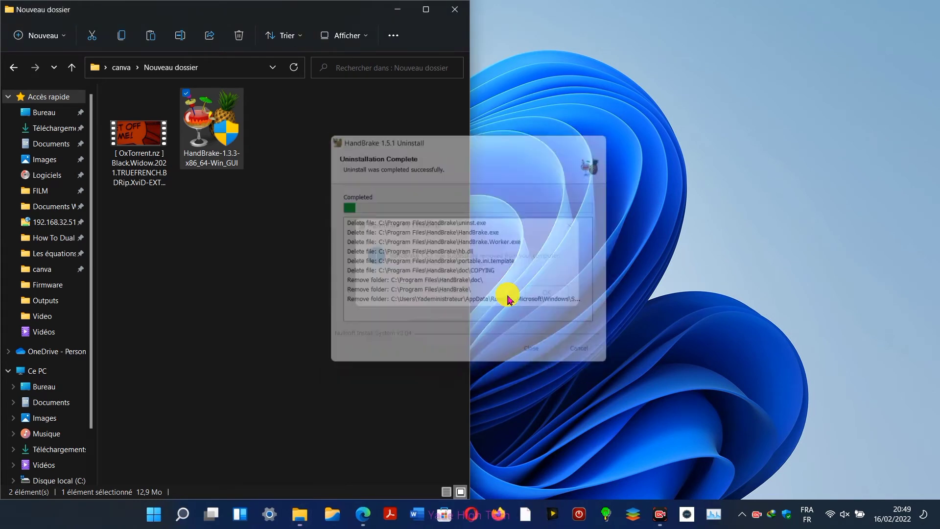
{"action": "left_click", "coordinate": [570, 300]}
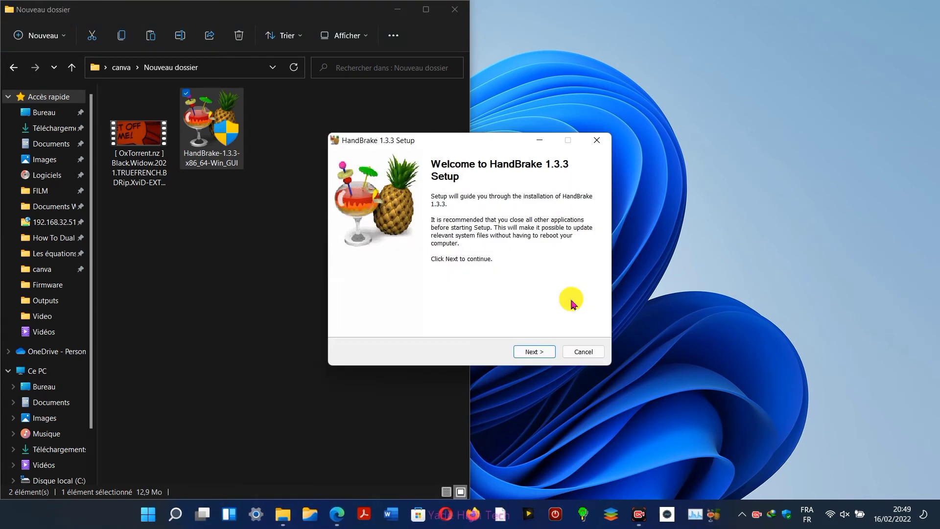
Install HandBrake 1.3.3 with the setup wizard's default options, clear the folder window from the desktop and launch HandBrake.
{"action": "left_click", "coordinate": [544, 351]}
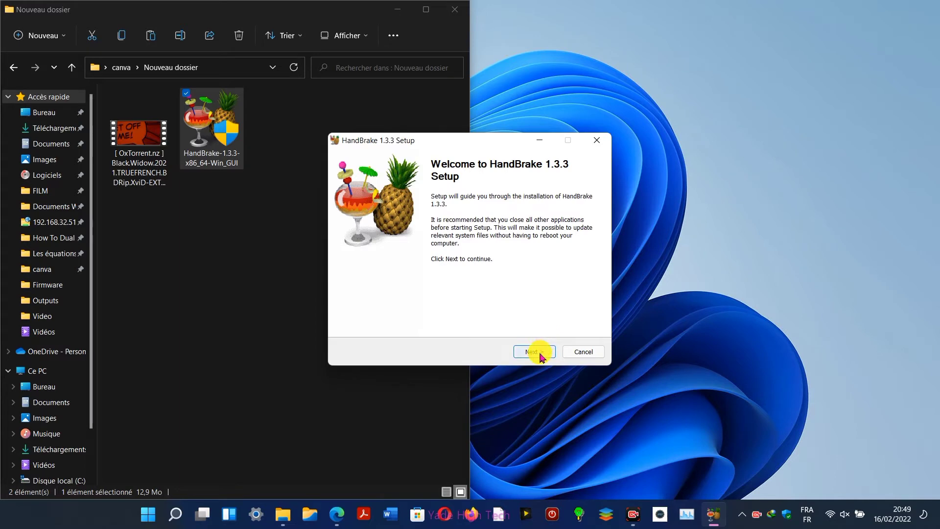
{"action": "left_click", "coordinate": [534, 351]}
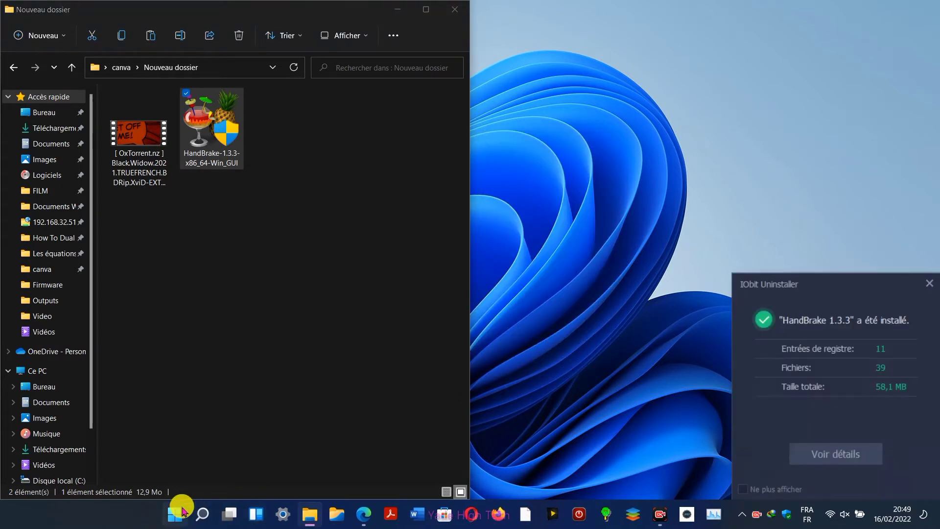
{"action": "left_click", "coordinate": [175, 513]}
{"action": "left_click", "coordinate": [393, 13]}
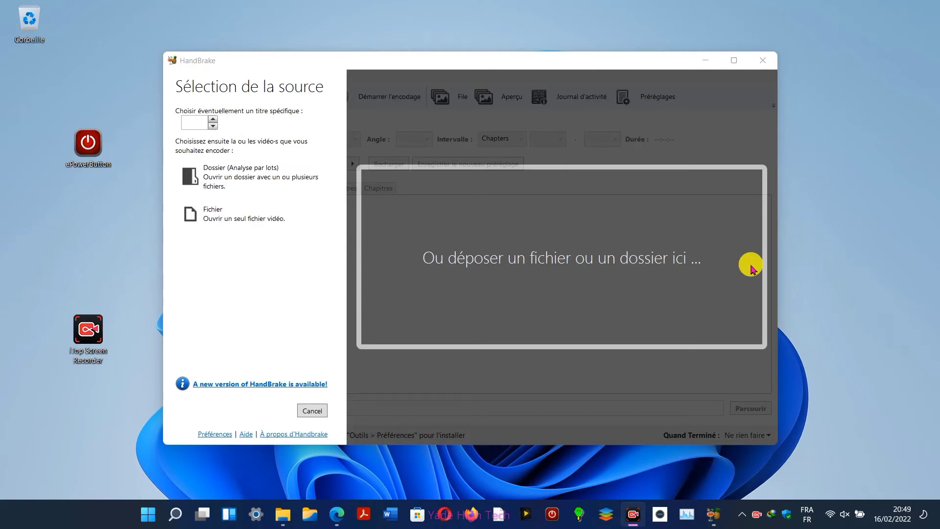
Arrange HandBrake beside the Nouveau dossier folder and load the Black.Widow.2021 video from that folder as the source.
{"action": "left_click_drag", "start_coordinate": [570, 64], "coordinate": [937, 78]}
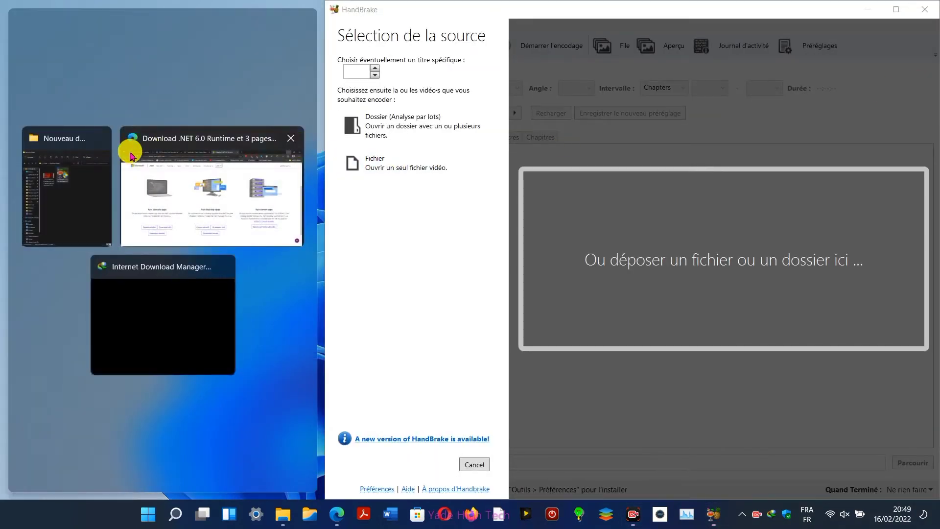
{"action": "left_click", "coordinate": [69, 170]}
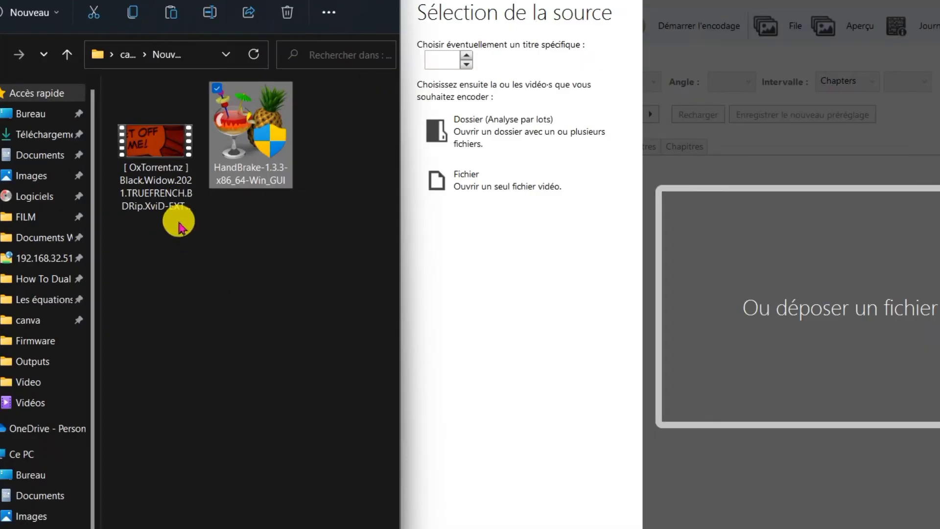
{"action": "left_click_drag", "start_coordinate": [152, 188], "coordinate": [505, 217]}
{"action": "left_click_drag", "start_coordinate": [640, 252], "coordinate": [764, 269]}
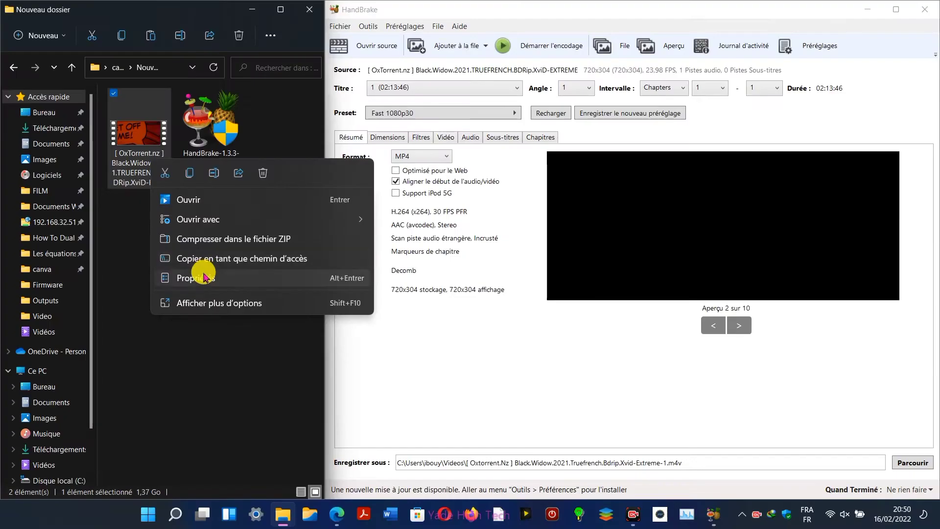
Check the file size in the properties of the original Black.Widow.2021 video.
{"action": "left_click", "coordinate": [203, 274]}
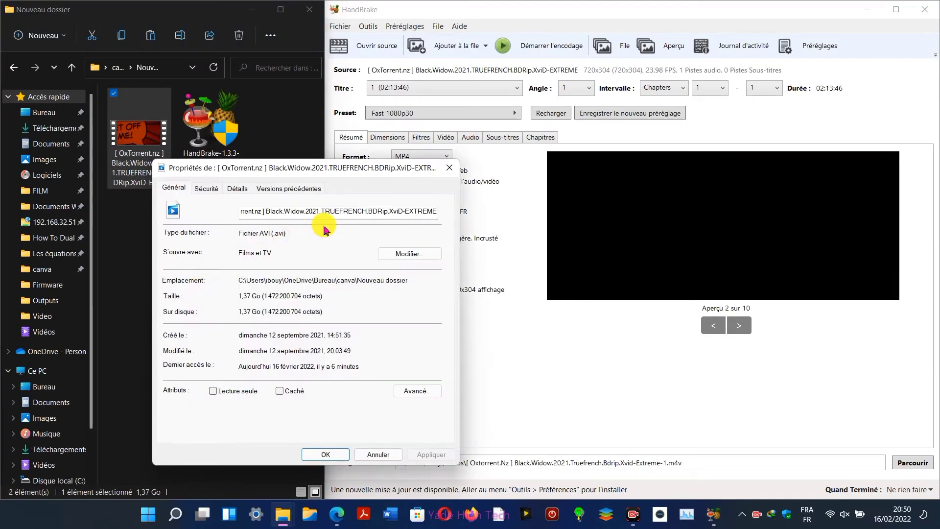
{"action": "left_click_drag", "start_coordinate": [265, 304], "coordinate": [230, 302]}
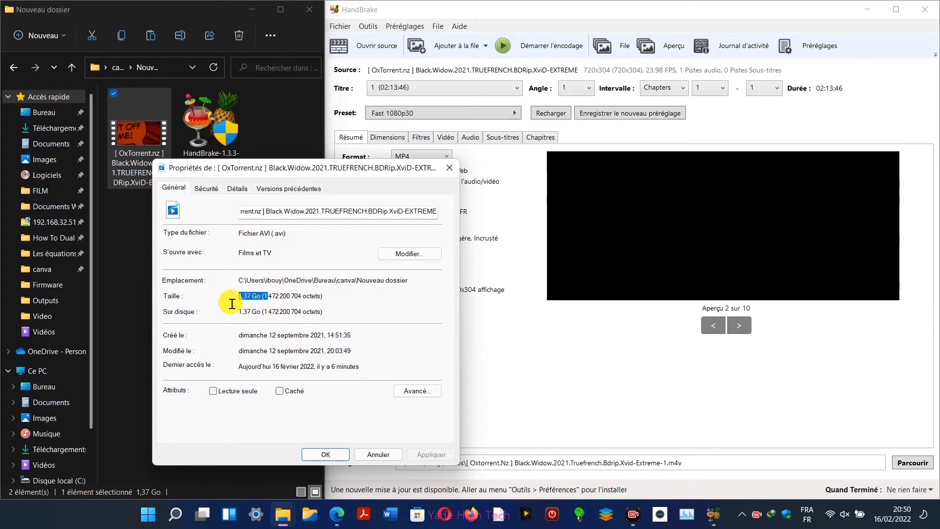
{"action": "double_click", "coordinate": [243, 300]}
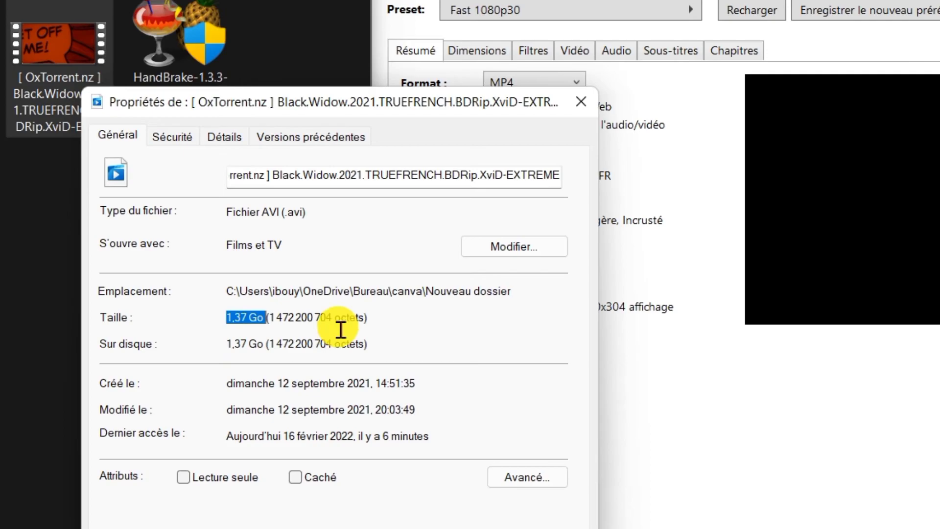
{"action": "left_click", "coordinate": [340, 329]}
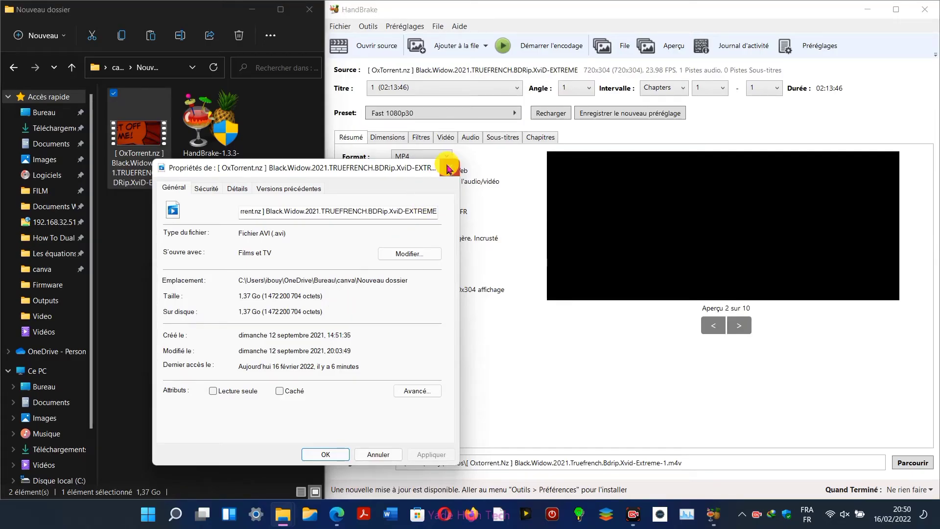
{"action": "left_click", "coordinate": [447, 168]}
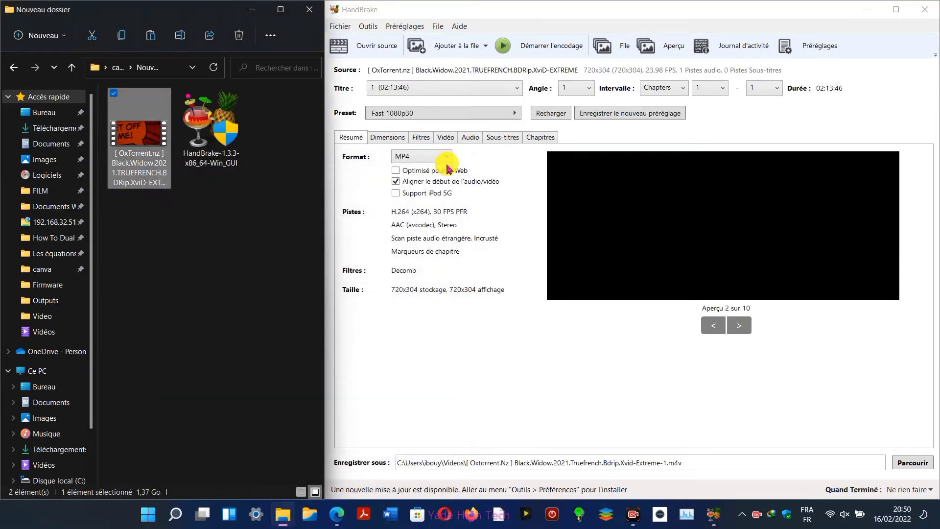
Apply the General preset Fast 480p30 to the Black.Widow.2021 source and start encoding.
{"action": "left_click", "coordinate": [455, 117]}
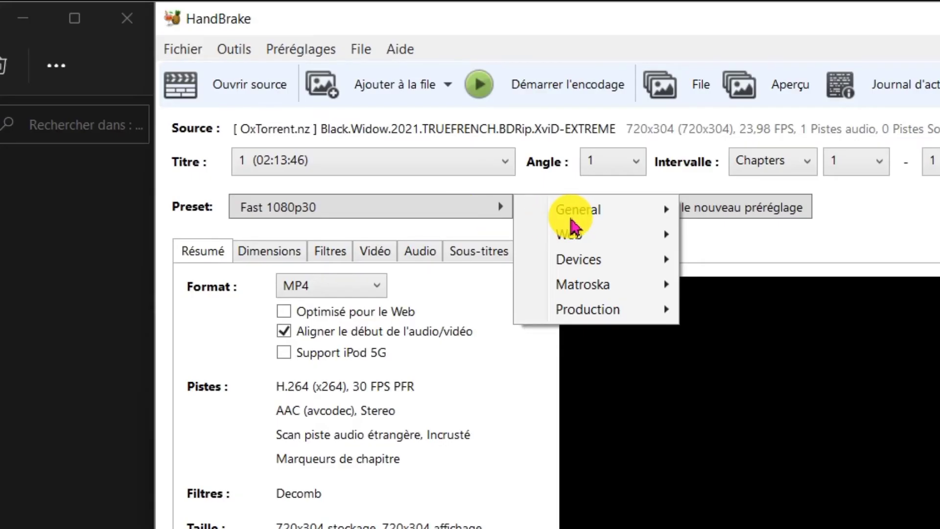
{"action": "mouse_move", "coordinate": [554, 125]}
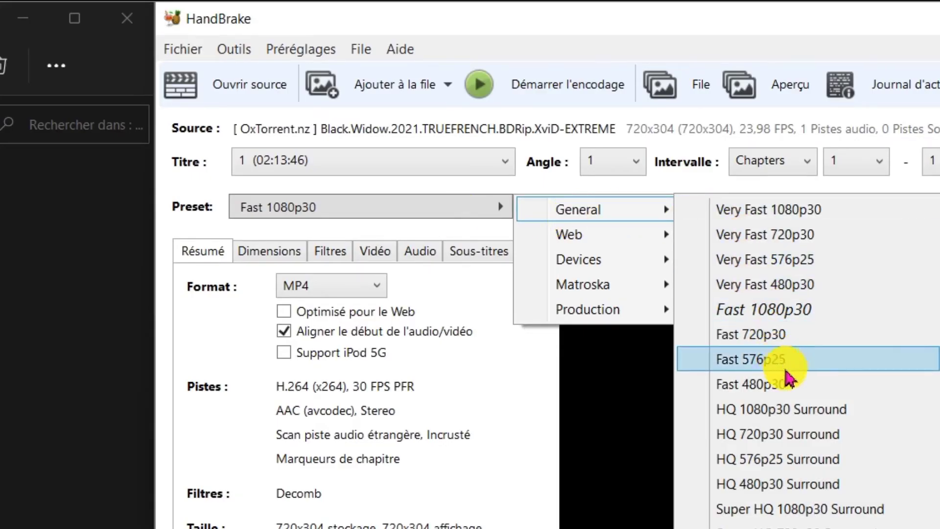
{"action": "left_click", "coordinate": [773, 397]}
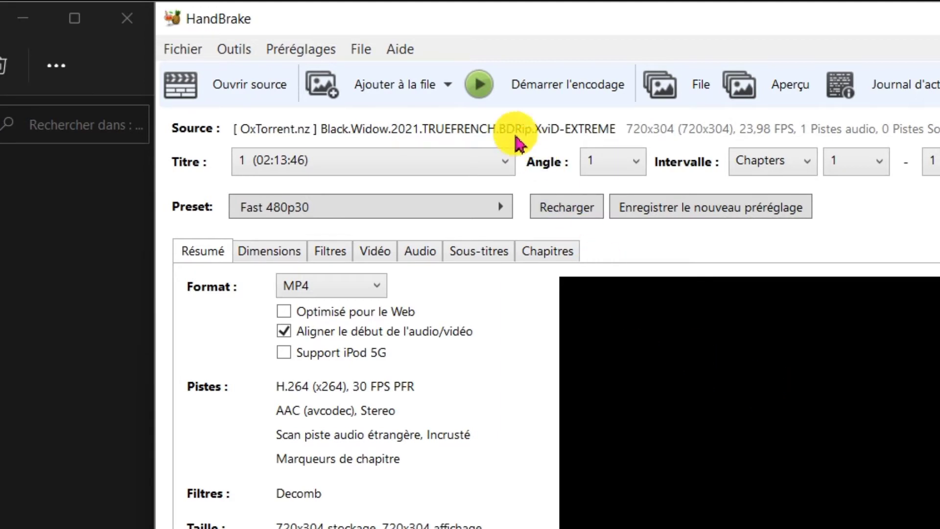
{"action": "left_click", "coordinate": [503, 98]}
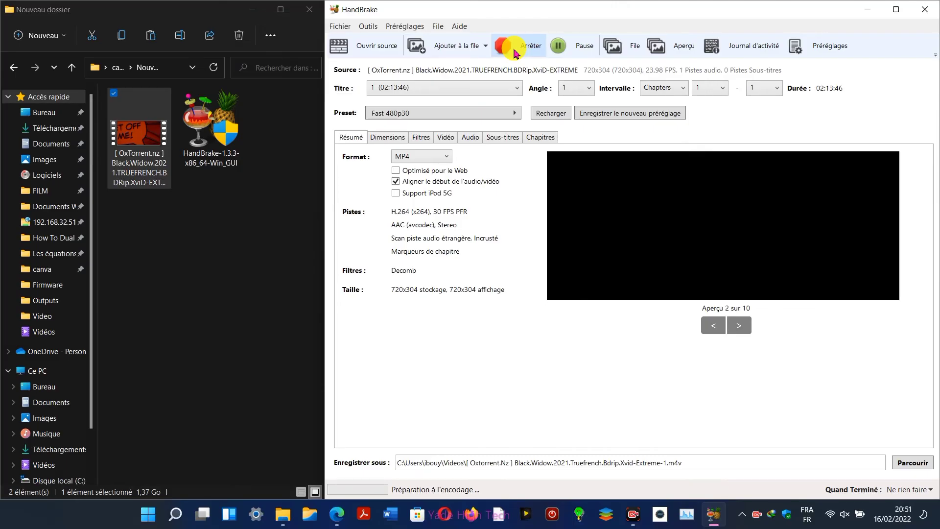
Maximize HandBrake, check the save path of the encoded video and bring up File Explorer.
{"action": "left_click", "coordinate": [895, 10]}
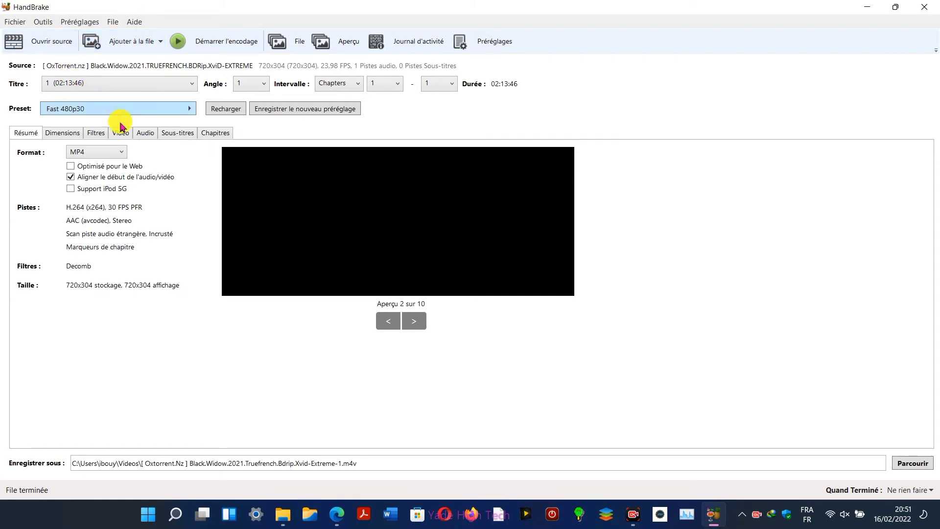
{"action": "double_click", "coordinate": [302, 468]}
{"action": "left_click", "coordinate": [302, 468]}
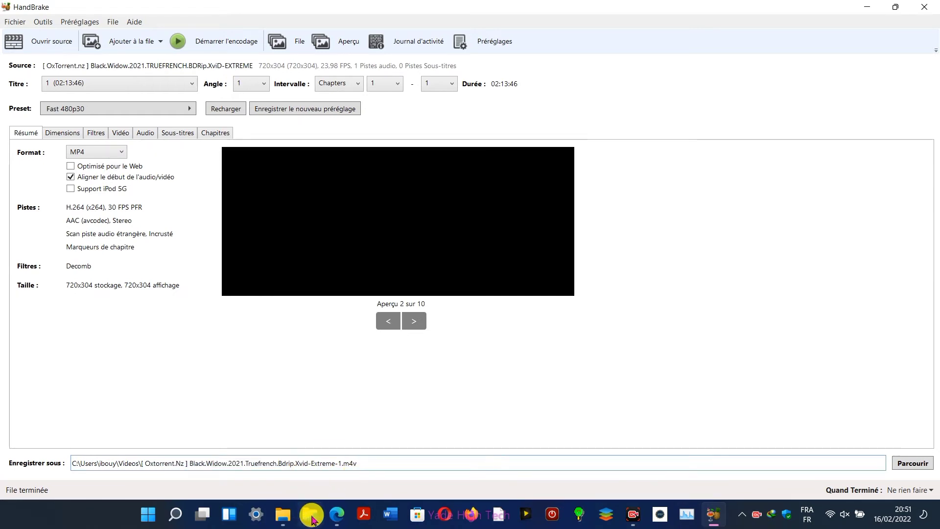
{"action": "left_click", "coordinate": [282, 514]}
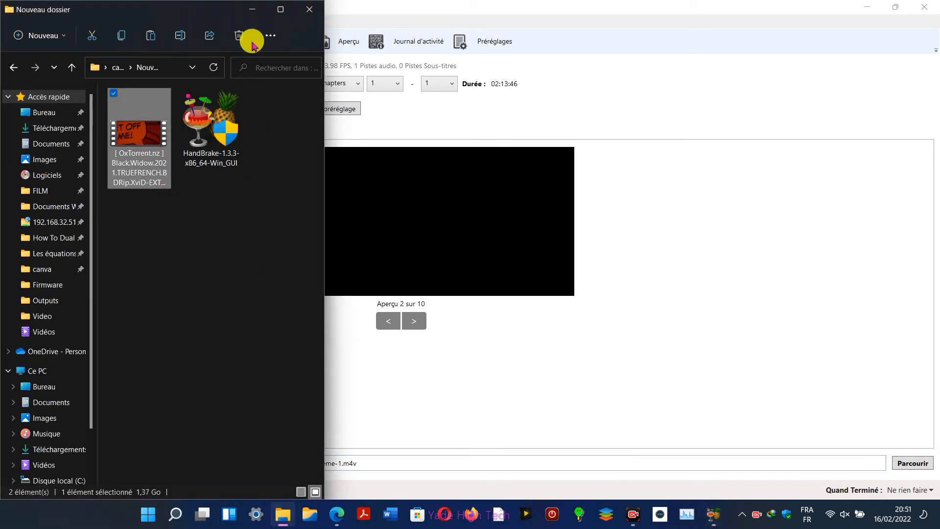
{"action": "left_click", "coordinate": [284, 514]}
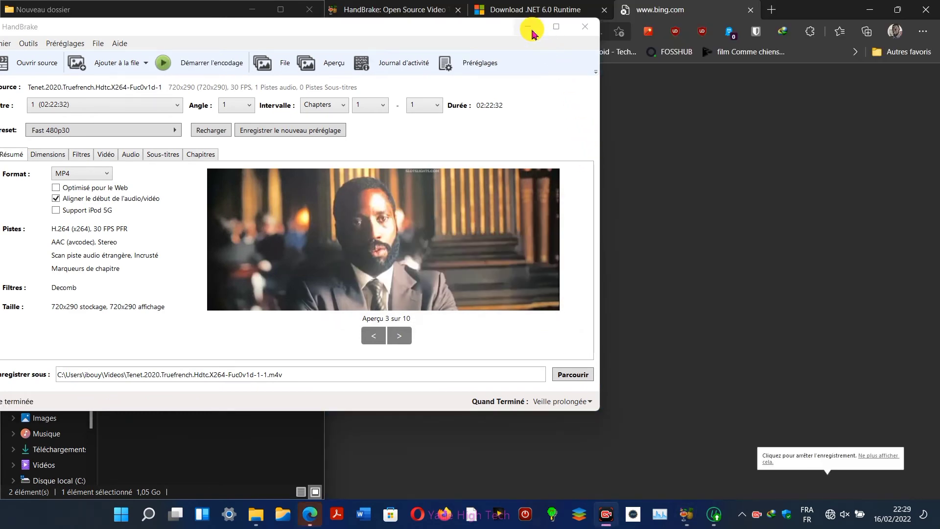
Play the encoded Tenet.2020 video from the Vidéos folder, sampling it at about 13 and 23 minutes.
{"action": "left_click", "coordinate": [532, 33]}
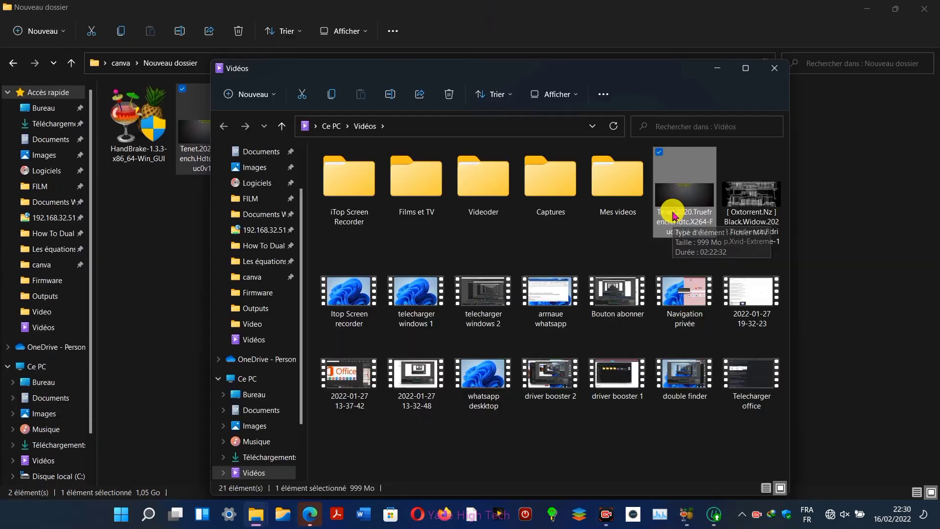
{"action": "left_click", "coordinate": [674, 215]}
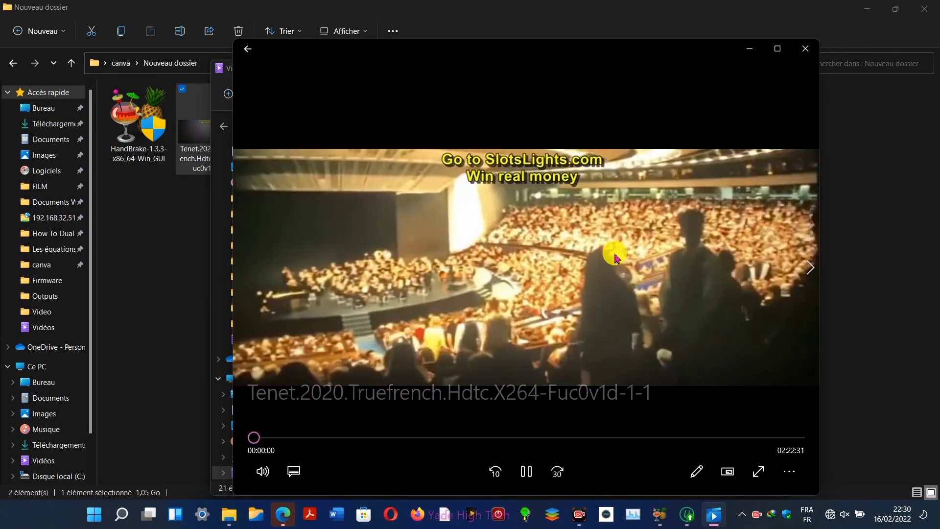
{"action": "left_click", "coordinate": [303, 438]}
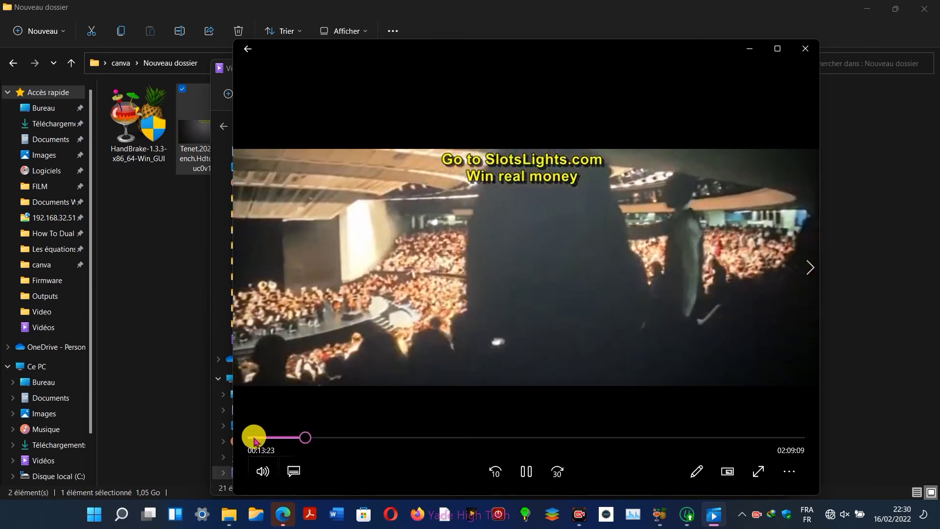
{"action": "left_click", "coordinate": [344, 438]}
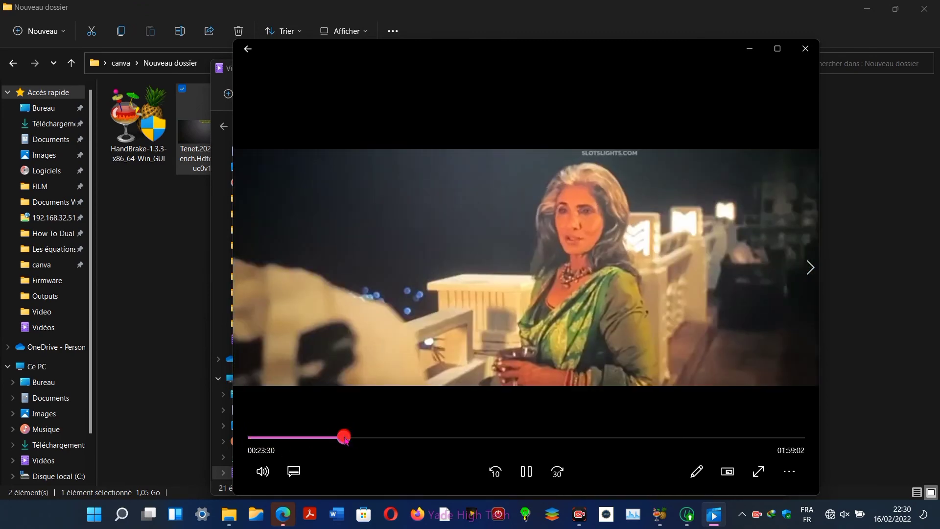
{"action": "left_click", "coordinate": [805, 49]}
Play the original Tenet.2020 video from Nouveau dossier at about 29 minutes to compare its quality.
{"action": "left_click", "coordinate": [202, 157]}
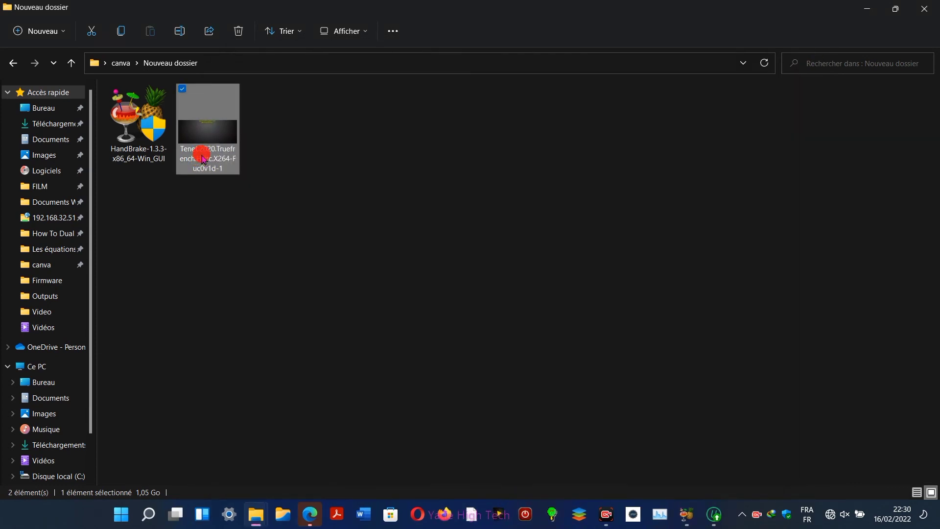
{"action": "double_click", "coordinate": [201, 156]}
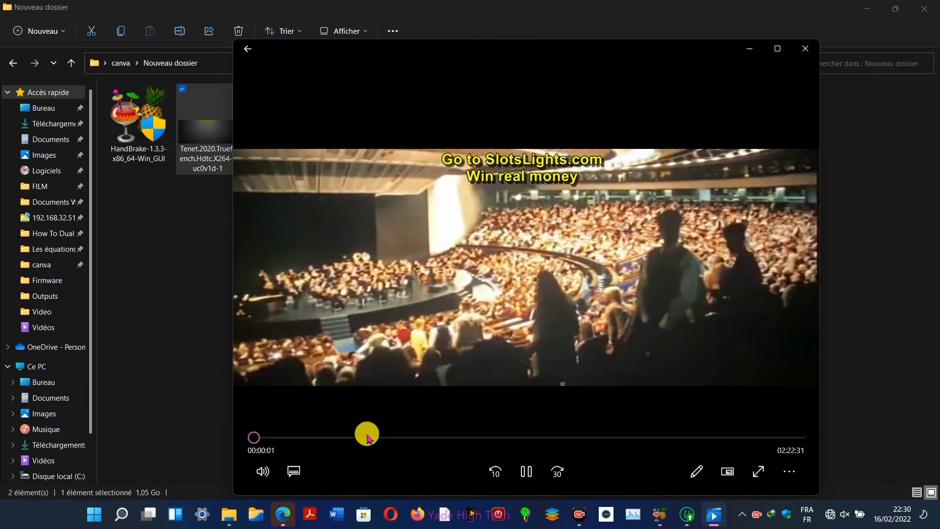
{"action": "left_click", "coordinate": [367, 436]}
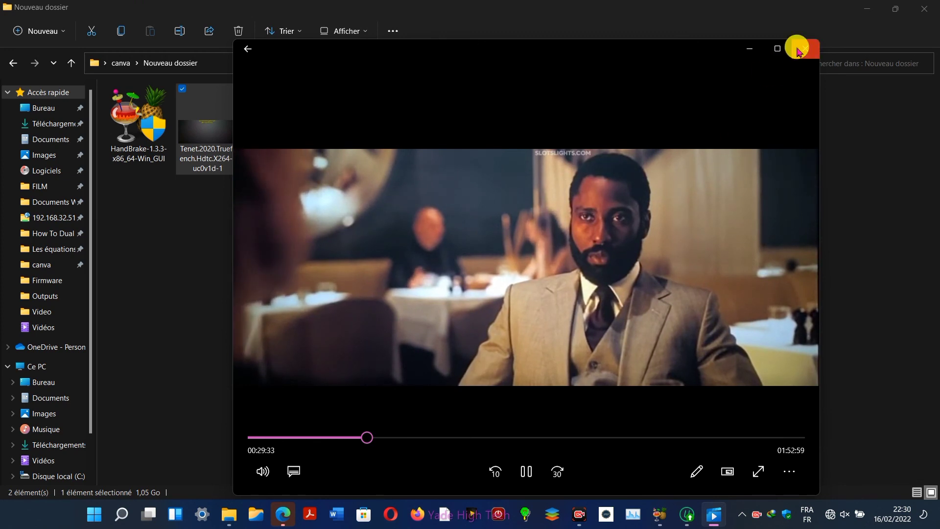
{"action": "left_click", "coordinate": [799, 48]}
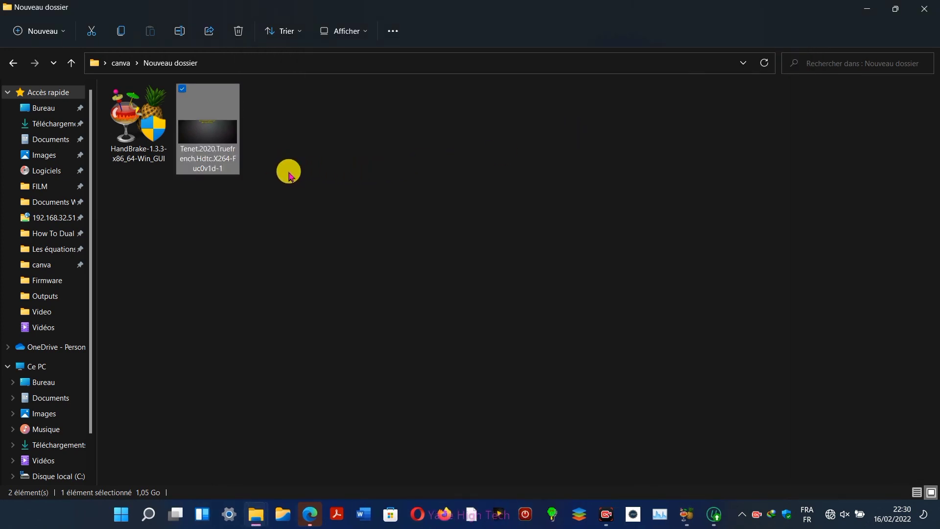